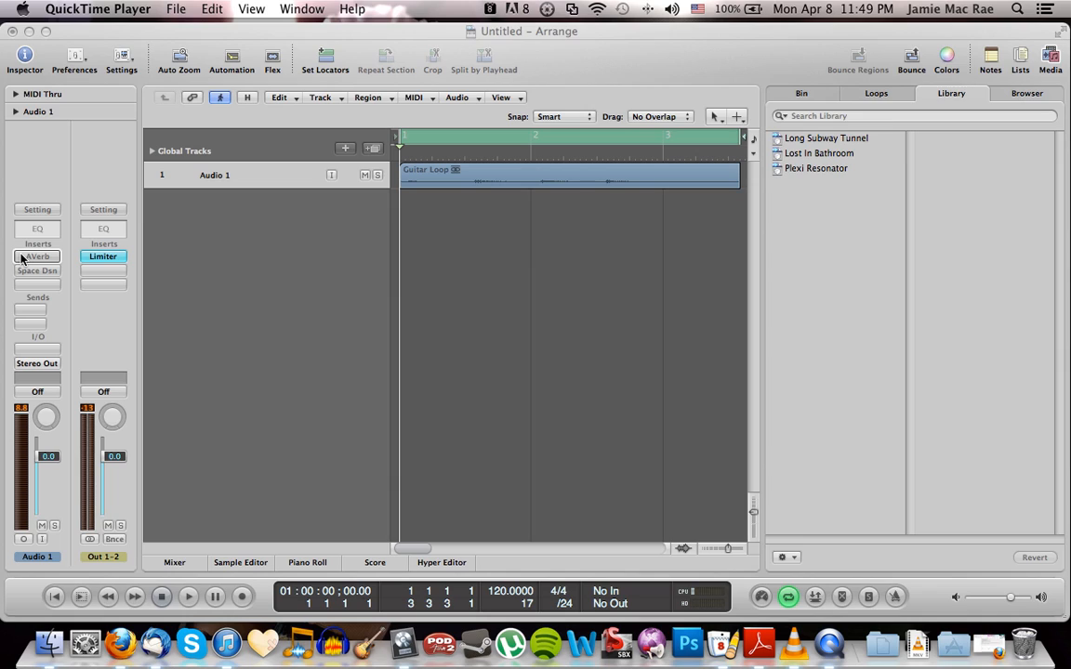
Open the AVerb insert on the Audio 1 track, take it out of bypass and play the guitar loop through it
{"action": "left_click", "coordinate": [29, 259]}
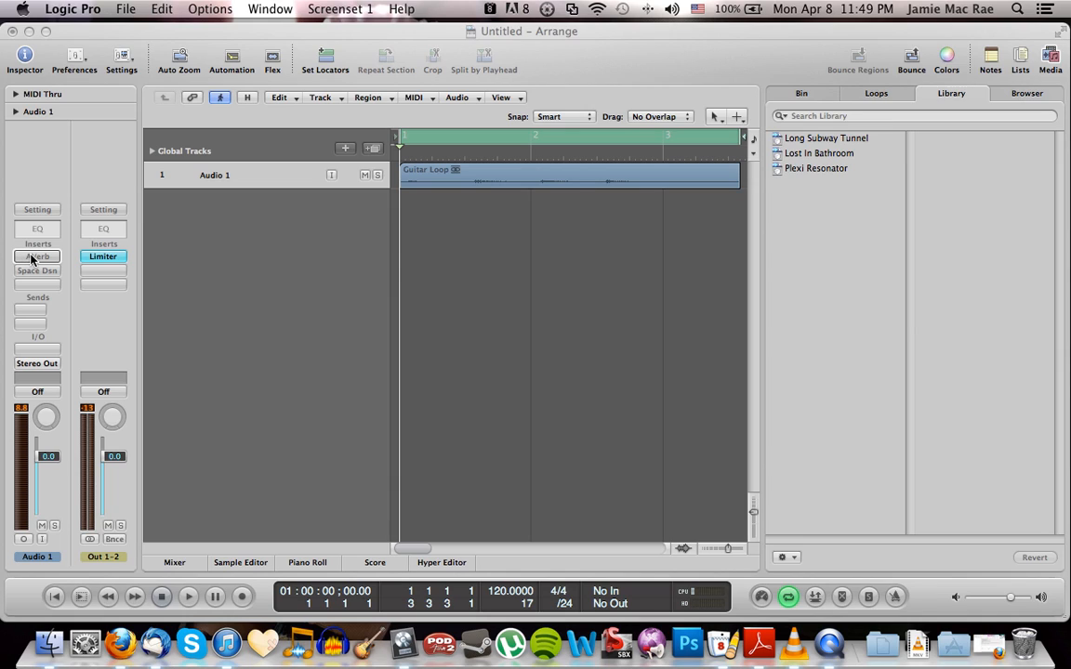
{"action": "left_click", "coordinate": [42, 259]}
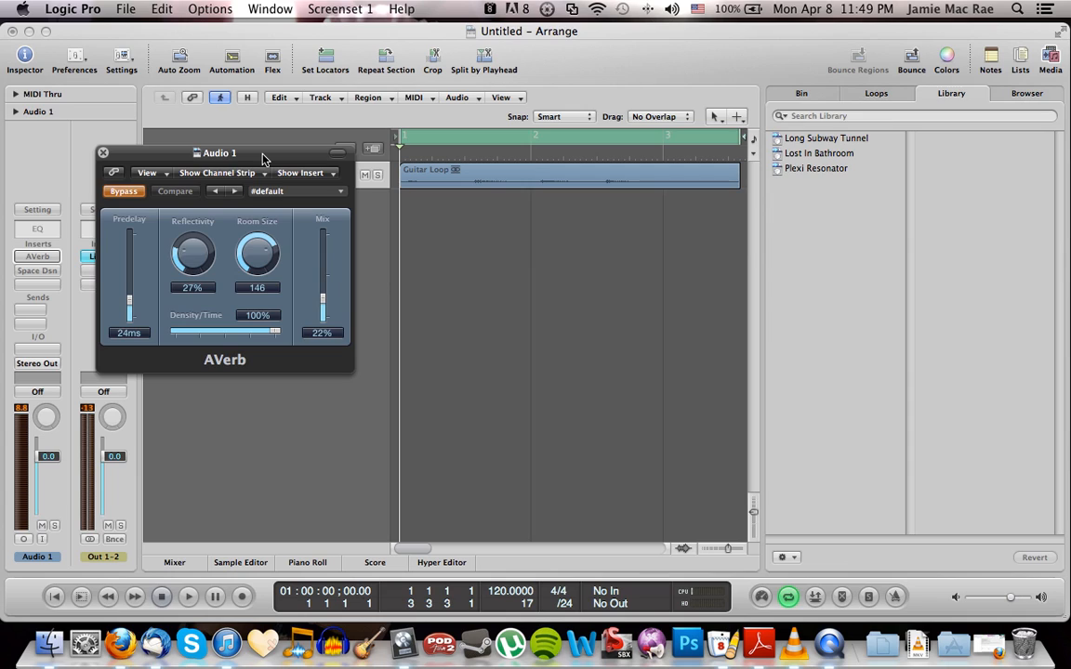
{"action": "left_click", "coordinate": [123, 191]}
{"action": "left_click_drag", "start_coordinate": [231, 164], "coordinate": [234, 191]}
{"action": "key", "text": "space"}
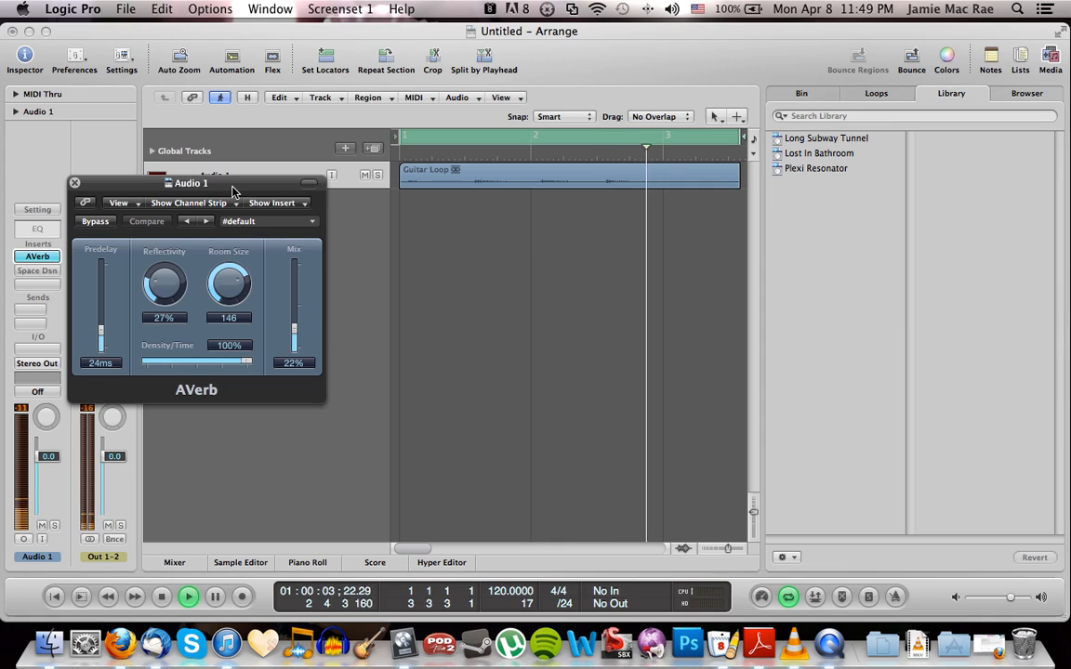
{"action": "key", "text": "space"}
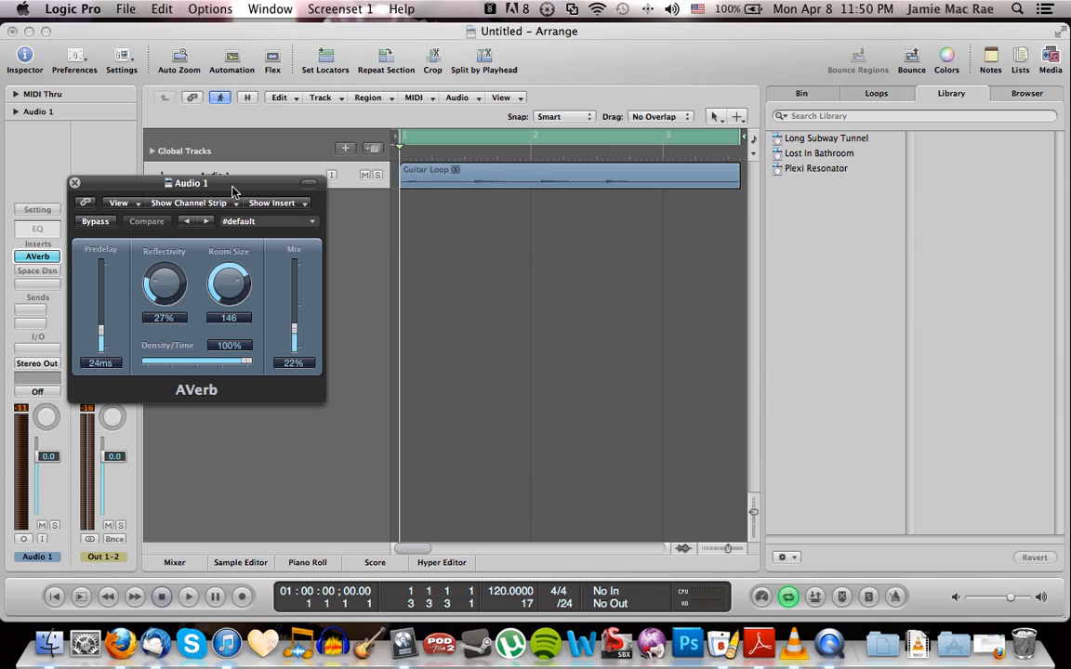
Enlarge the AVerb window and set predelay to 46 ms, room size to 86 and reflectivity to 37%
{"action": "left_click_drag", "start_coordinate": [152, 185], "coordinate": [290, 119]}
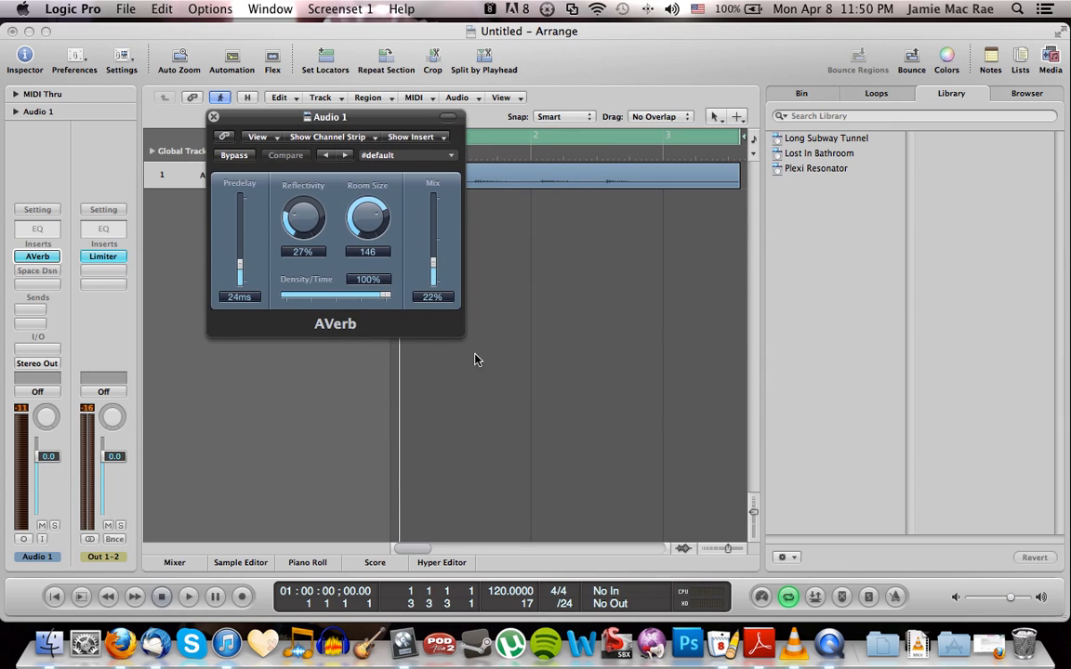
{"action": "left_click_drag", "start_coordinate": [464, 341], "coordinate": [634, 442]}
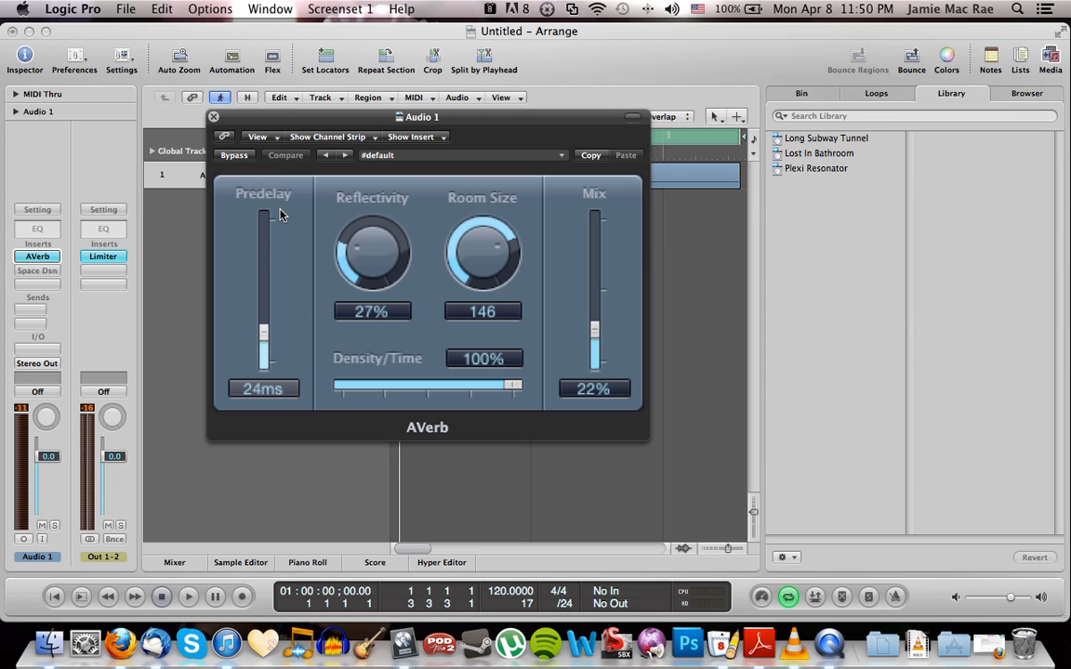
{"action": "left_click_drag", "start_coordinate": [264, 333], "coordinate": [265, 309]}
{"action": "left_click_drag", "start_coordinate": [460, 223], "coordinate": [533, 318]}
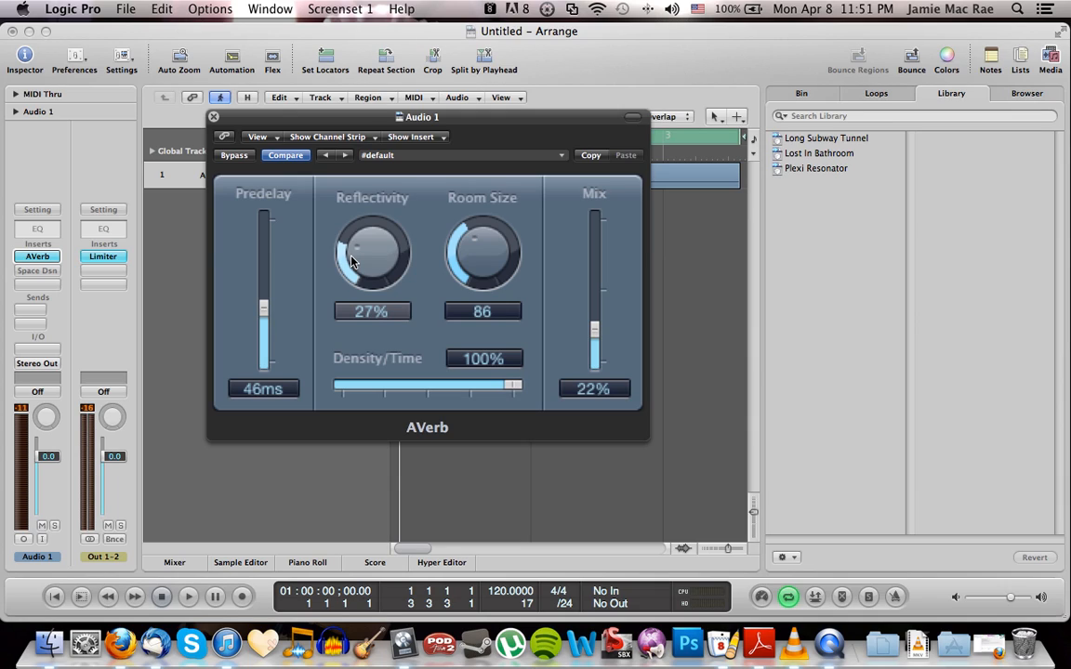
{"action": "left_click_drag", "start_coordinate": [351, 260], "coordinate": [383, 236]}
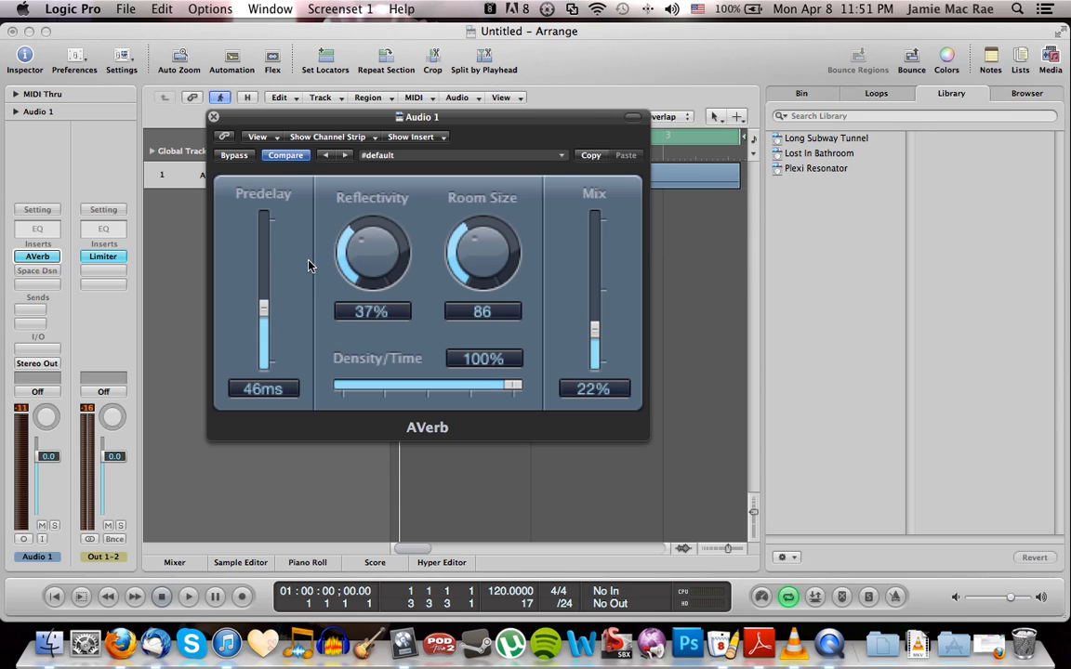
Raise AVerb's predelay to 130 ms, room size to 108 and reflectivity to 51%
{"action": "left_click_drag", "start_coordinate": [265, 308], "coordinate": [264, 255]}
{"action": "left_click_drag", "start_coordinate": [464, 230], "coordinate": [499, 234]}
{"action": "left_click_drag", "start_coordinate": [350, 219], "coordinate": [378, 199]}
Play the guitar loop with the AVerb settings at a higher system volume, keeping the arrange area in view
{"action": "left_click_drag", "start_coordinate": [497, 119], "coordinate": [342, 234]}
{"action": "key", "text": "space"}
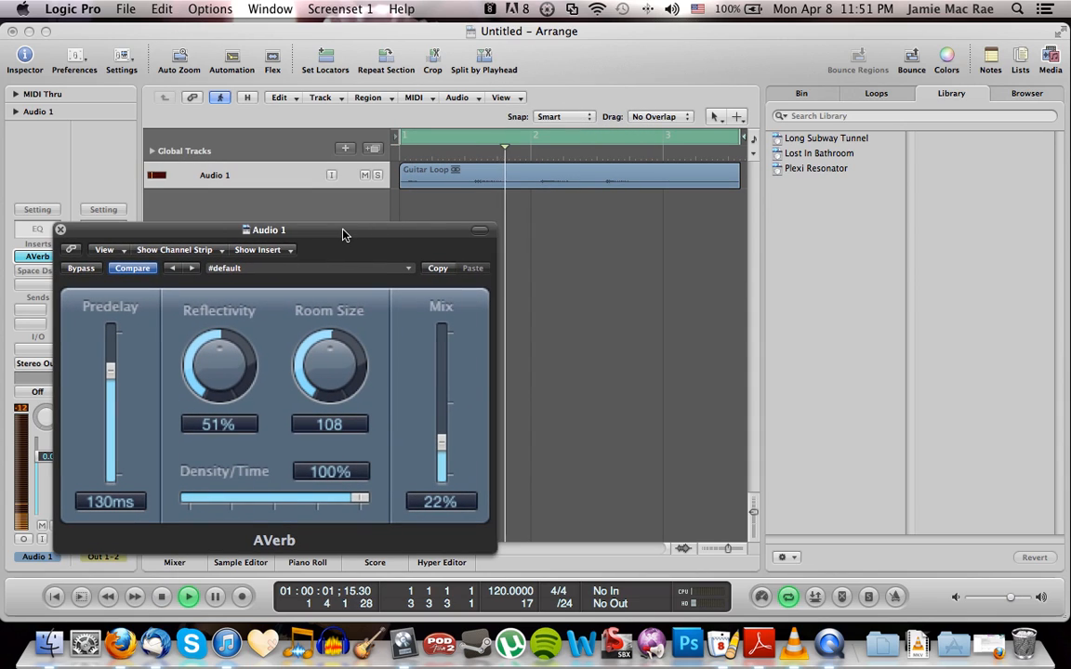
{"action": "key", "text": "XF86AudioRaiseVolume"}
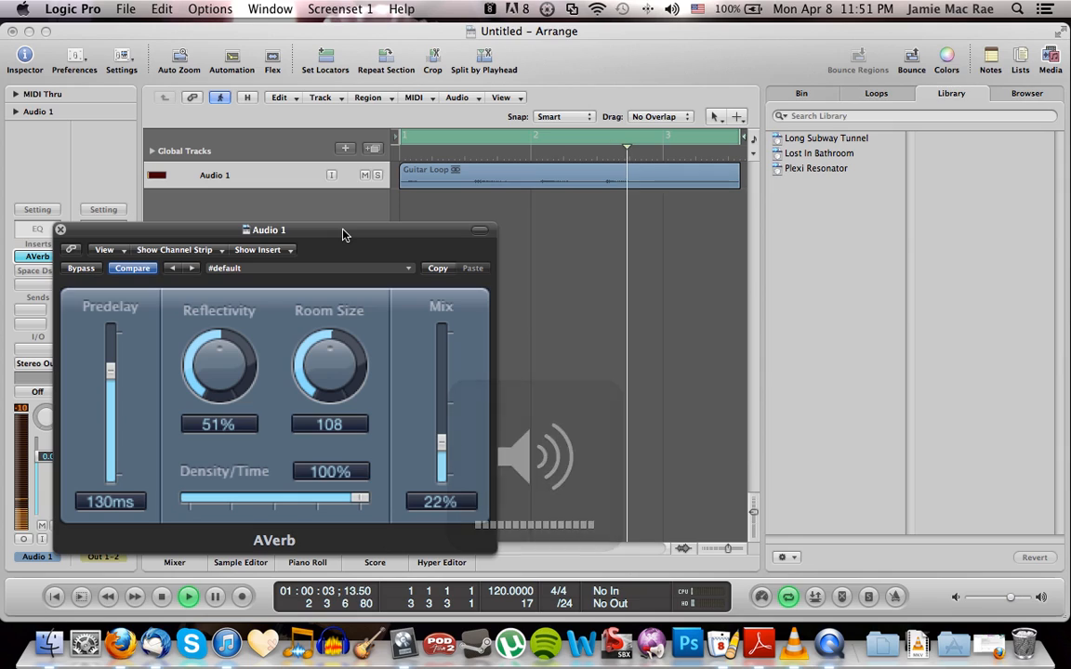
{"action": "left_click_drag", "start_coordinate": [349, 235], "coordinate": [404, 173]}
{"action": "key", "text": "space"}
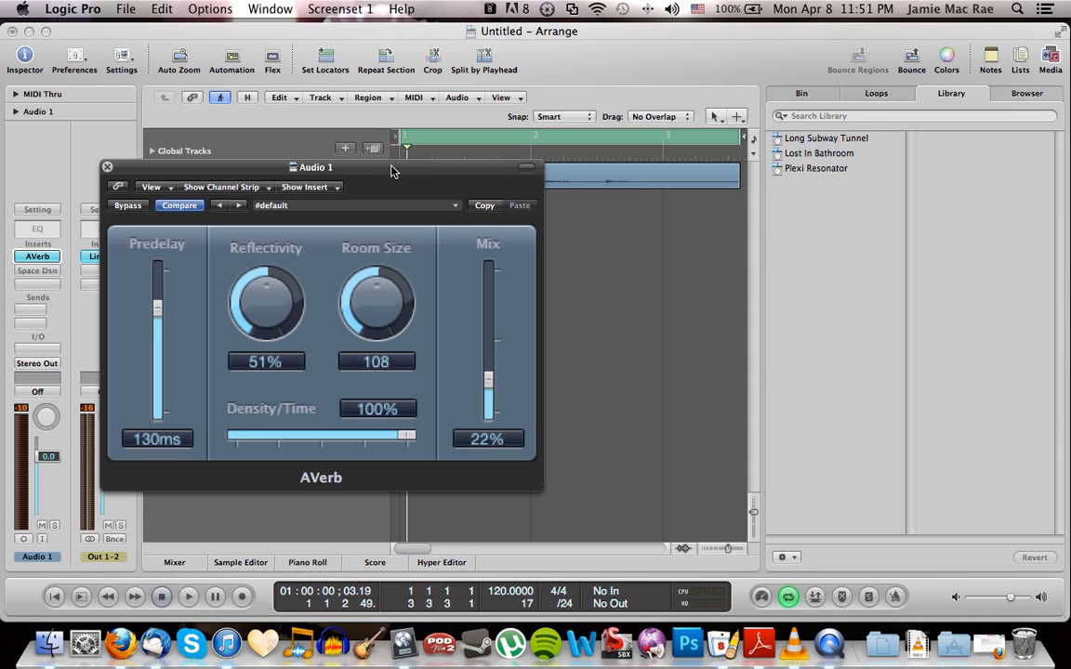
Compare the guitar loop by playing it with AVerb bypassed and again with AVerb active
{"action": "left_click", "coordinate": [128, 206]}
{"action": "key", "text": "space"}
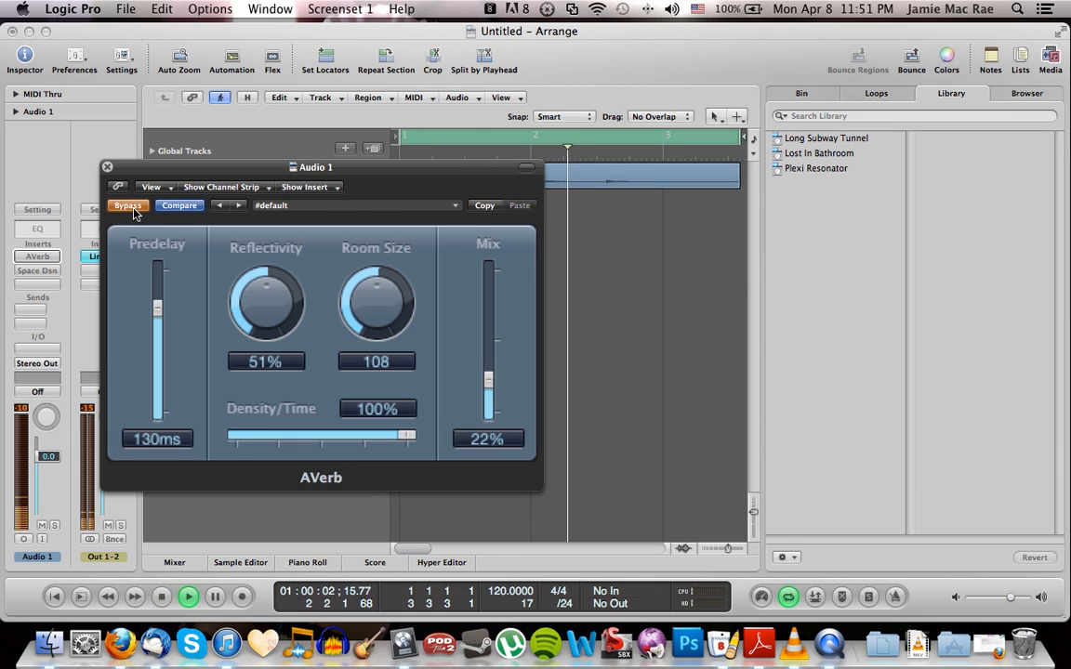
{"action": "key", "text": "space"}
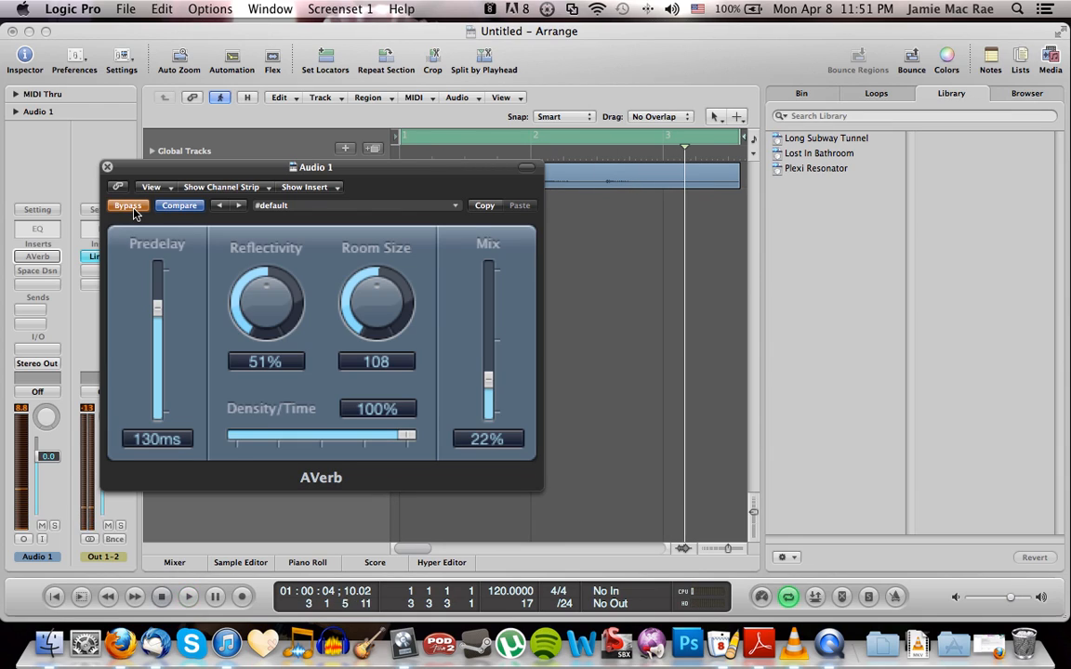
{"action": "left_click", "coordinate": [129, 205]}
{"action": "key", "text": "space"}
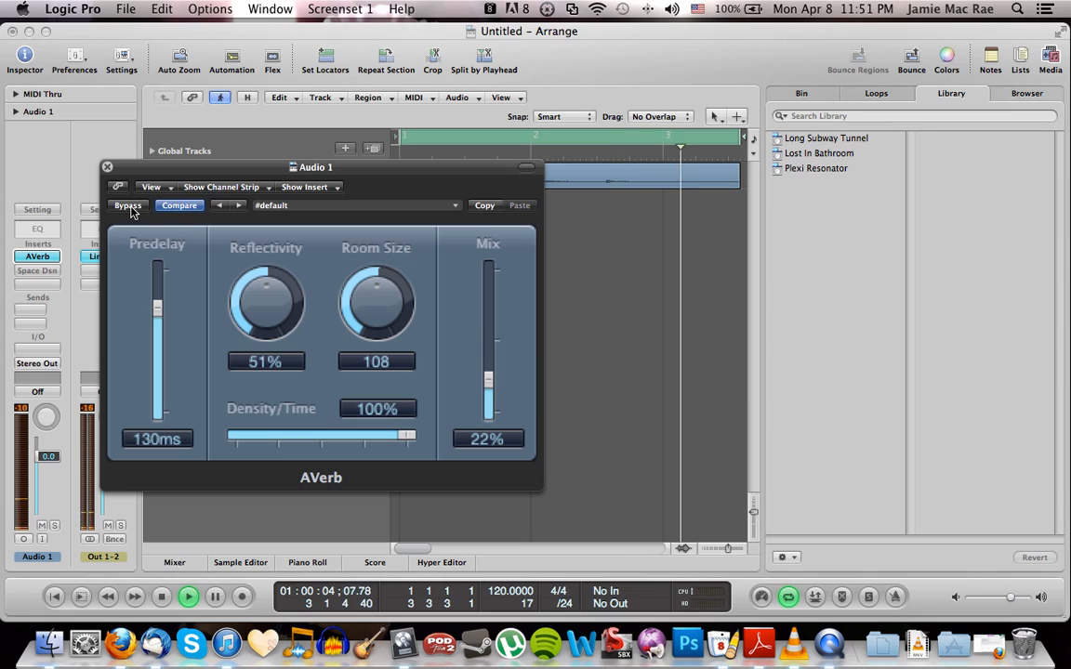
{"action": "key", "text": "space"}
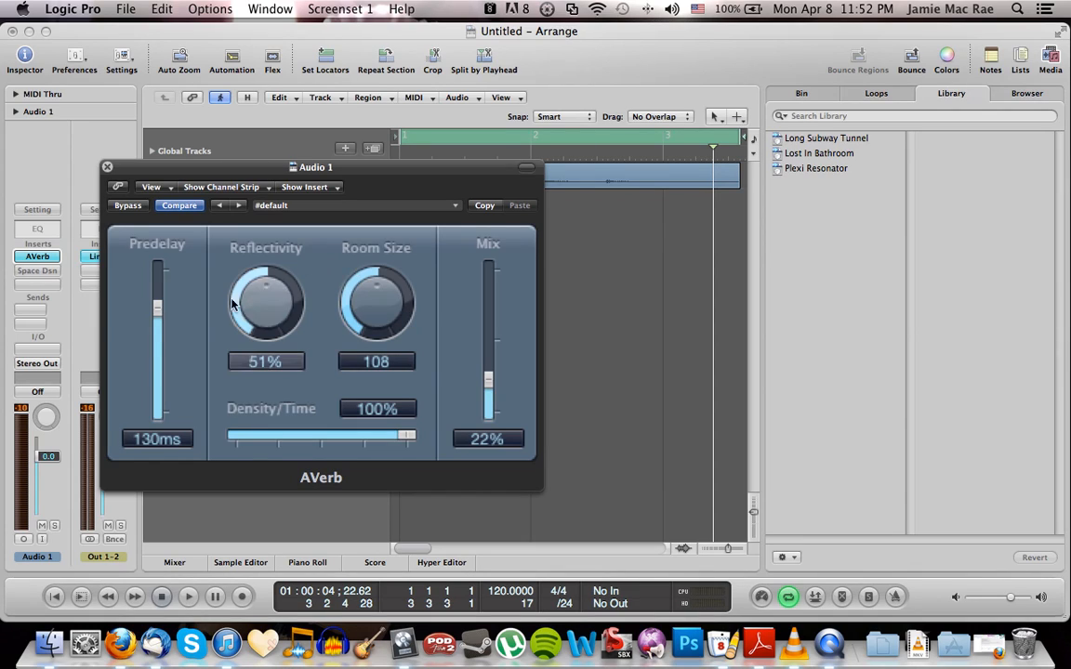
Set AVerb's predelay to 39 ms, then bypass the plug-in and close its window
{"action": "left_click_drag", "start_coordinate": [157, 307], "coordinate": [161, 377]}
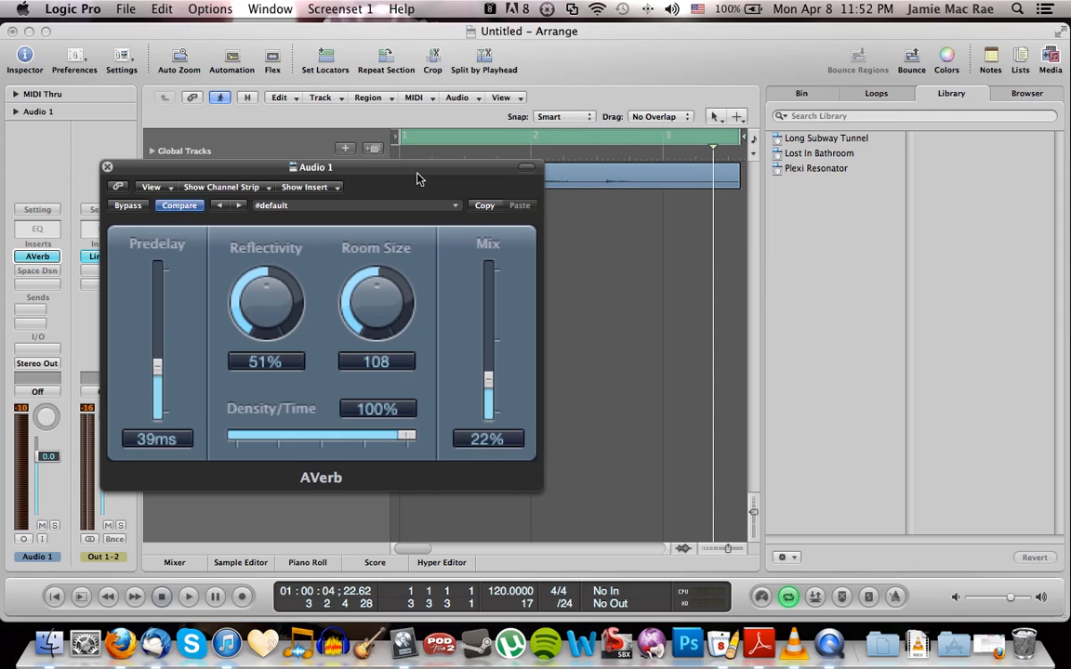
{"action": "left_click", "coordinate": [107, 167]}
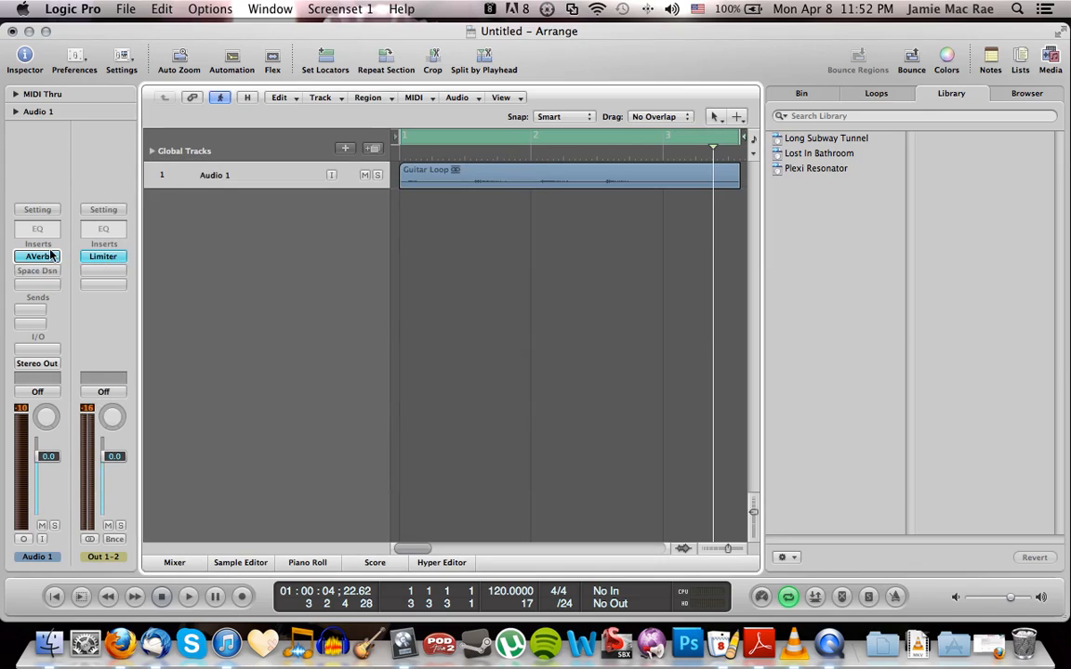
{"action": "left_click", "coordinate": [41, 255]}
{"action": "left_click", "coordinate": [119, 291]}
{"action": "left_click", "coordinate": [107, 271]}
Open Space Designer on Audio 1 and load the impulse response 2.2s_Large Choir.SDIR from Large Spaces, Halls
{"action": "left_click", "coordinate": [44, 276]}
{"action": "left_click_drag", "start_coordinate": [413, 81], "coordinate": [469, 81]}
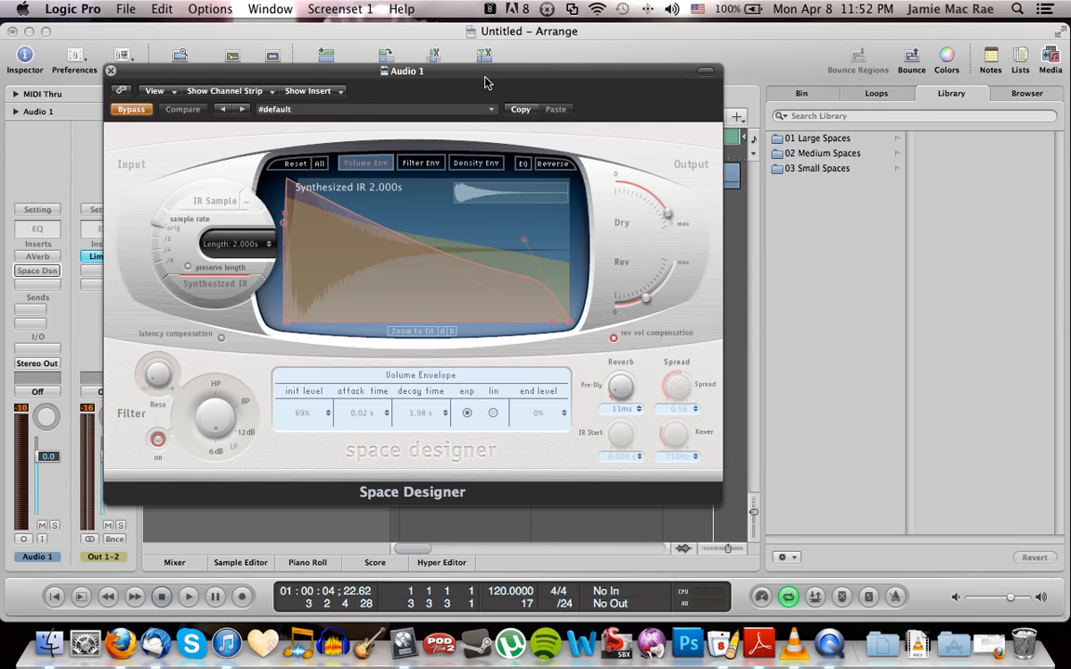
{"action": "left_click", "coordinate": [225, 205]}
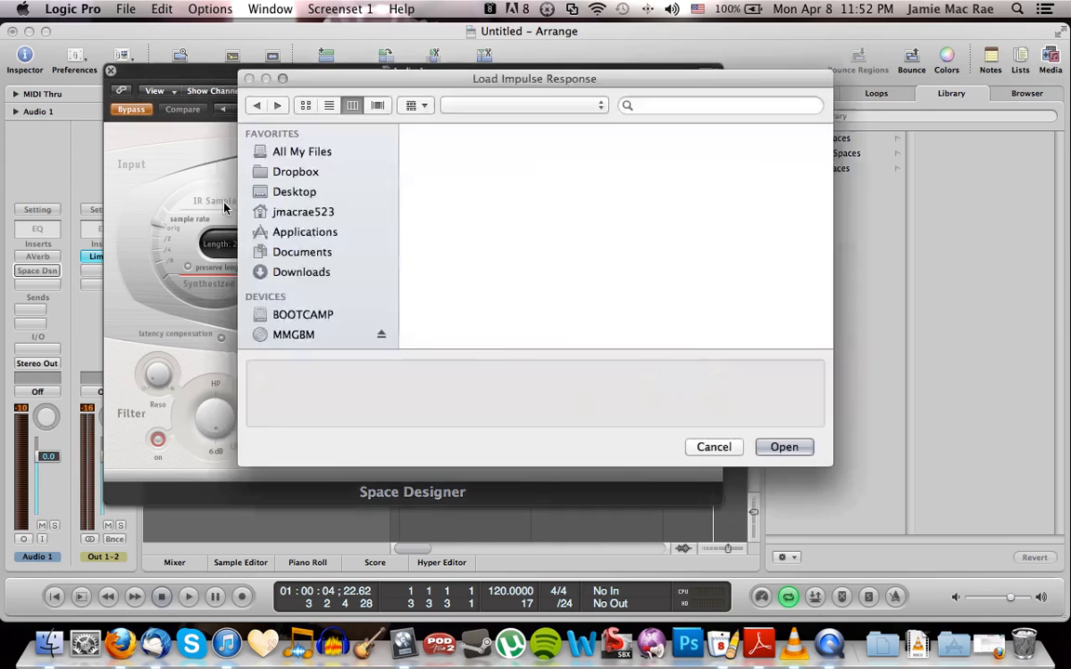
{"action": "left_click_drag", "start_coordinate": [731, 81], "coordinate": [689, 81]}
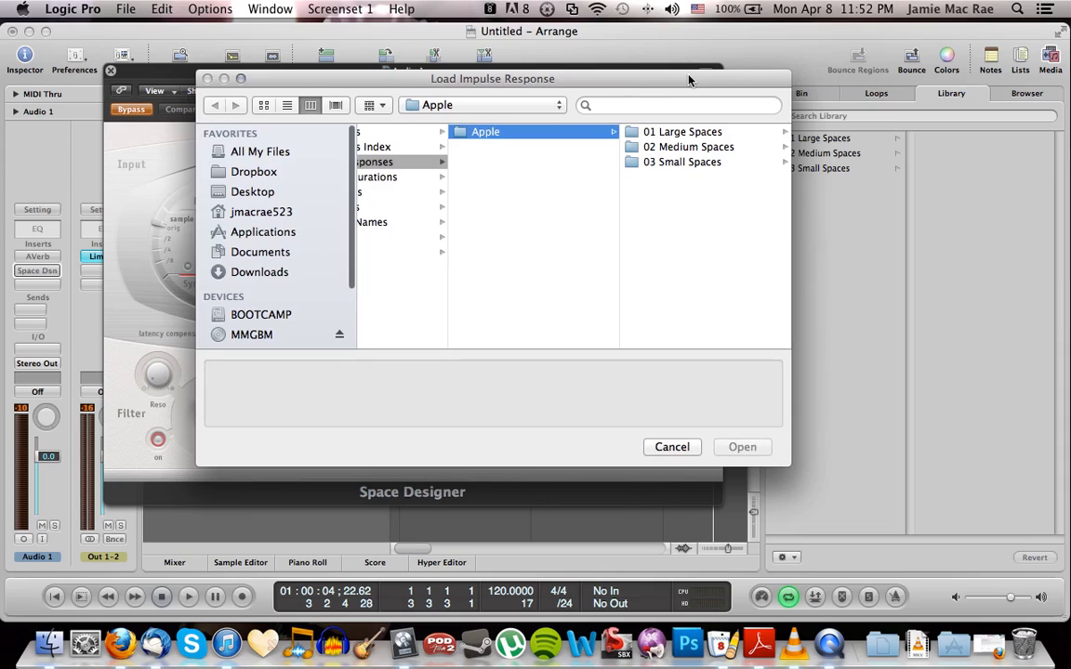
{"action": "left_click", "coordinate": [688, 133]}
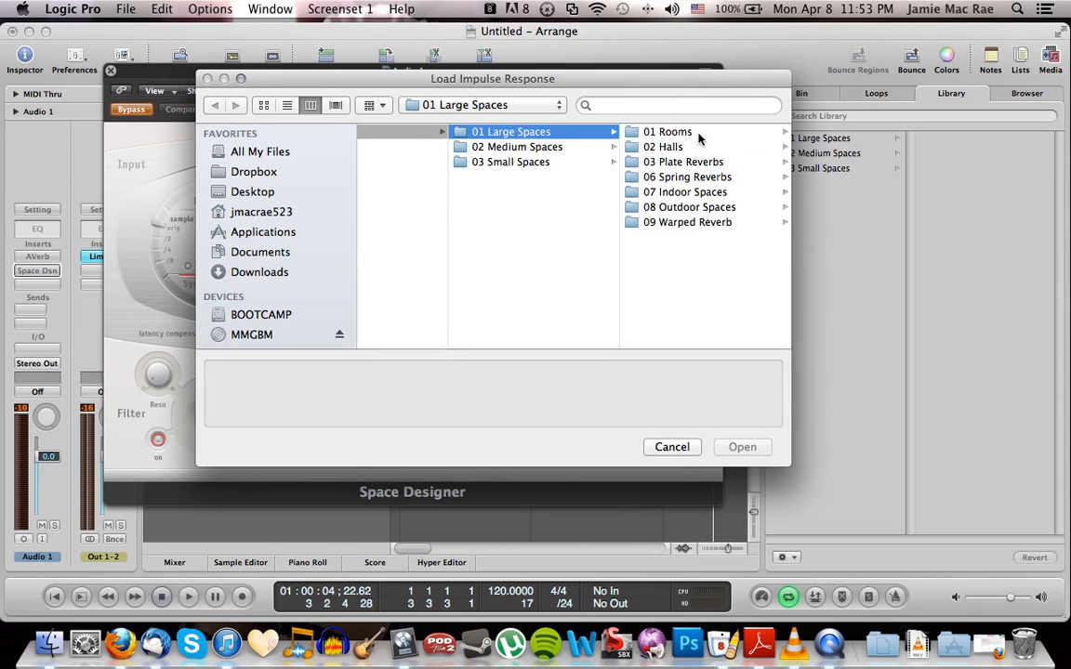
{"action": "left_click", "coordinate": [681, 138]}
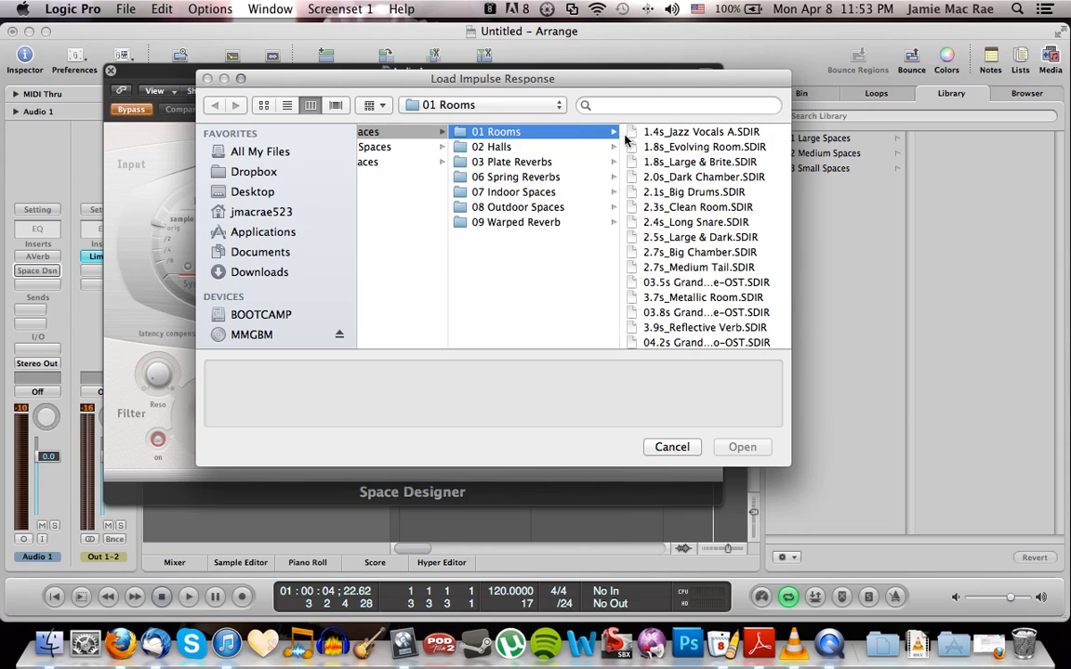
{"action": "left_click", "coordinate": [583, 147]}
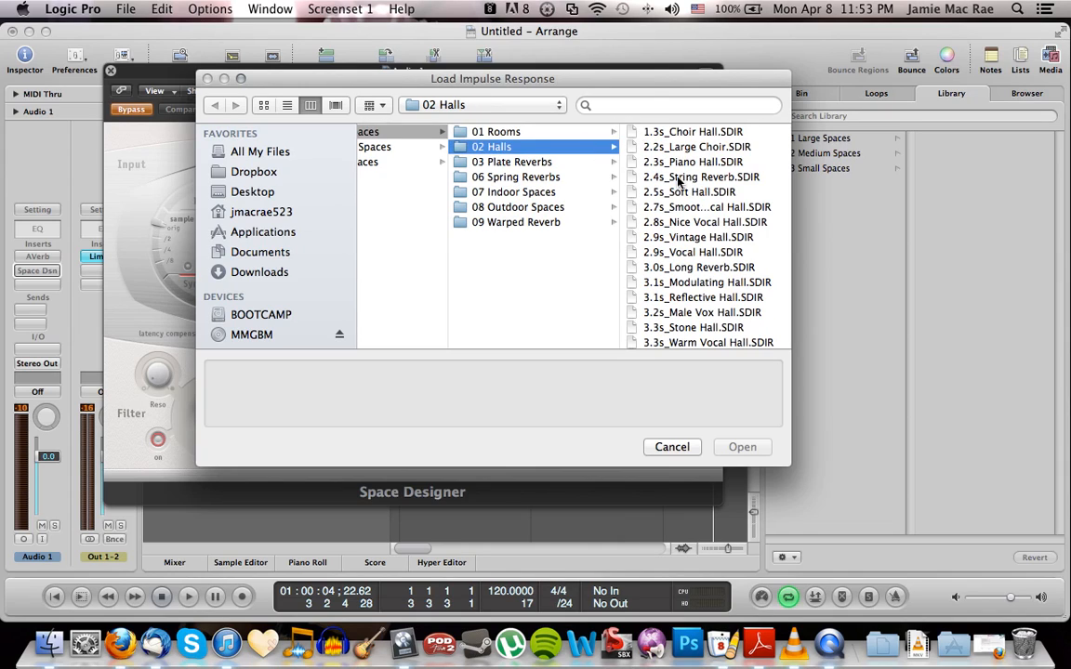
{"action": "left_click", "coordinate": [698, 149]}
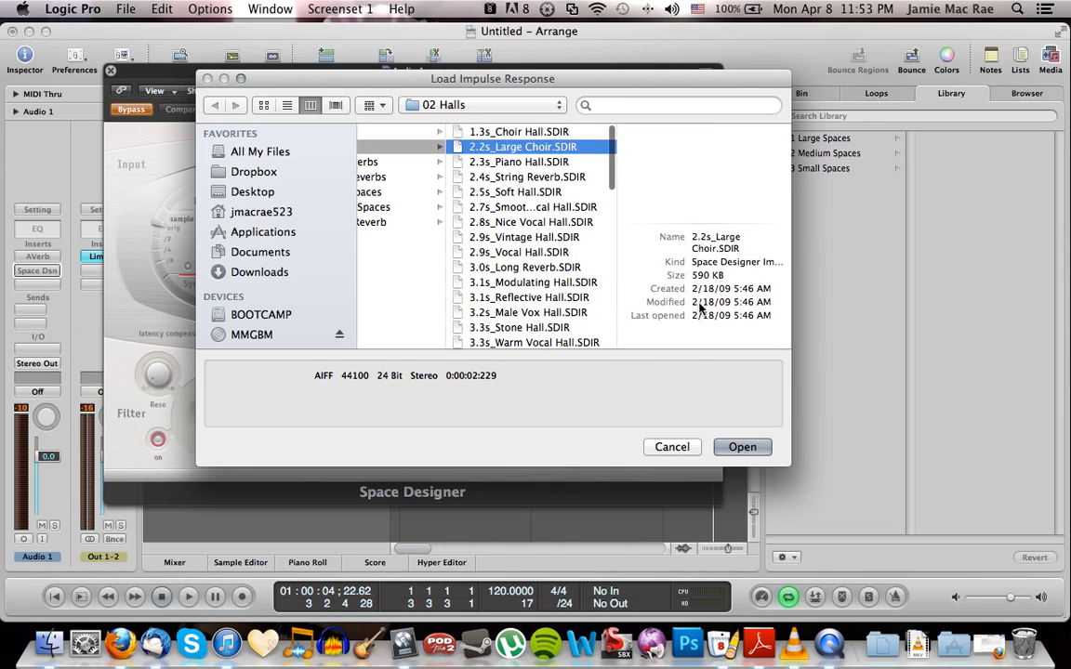
{"action": "left_click", "coordinate": [744, 448]}
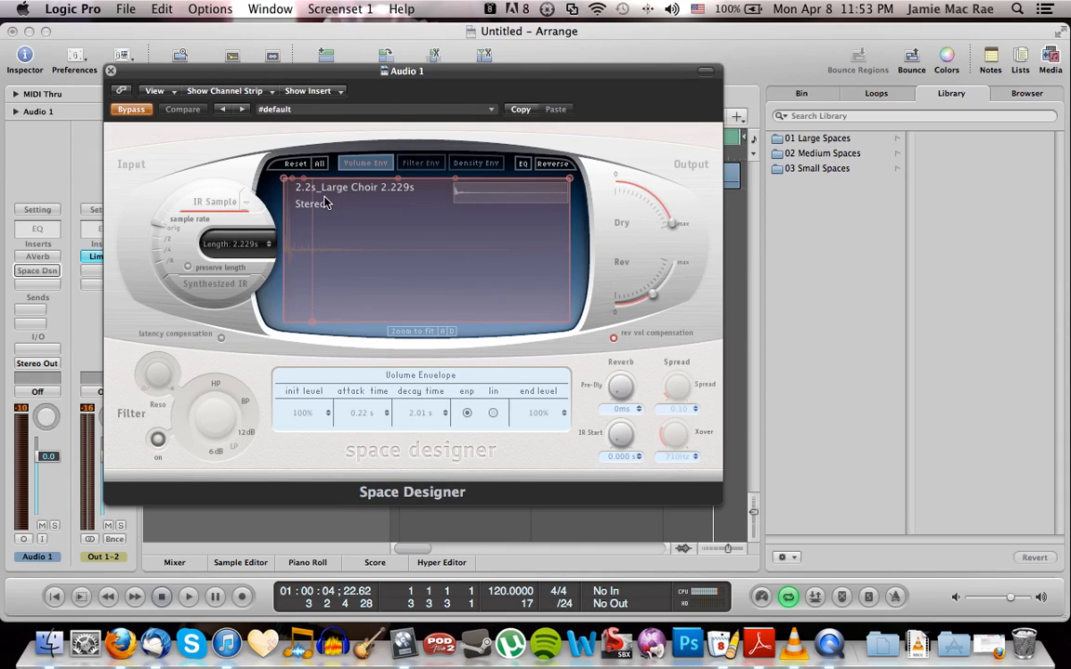
Take Space Designer out of bypass and play the guitar loop from the start with the Large Choir impulse response
{"action": "left_click", "coordinate": [129, 111]}
{"action": "left_click", "coordinate": [128, 111]}
{"action": "key", "text": "space"}
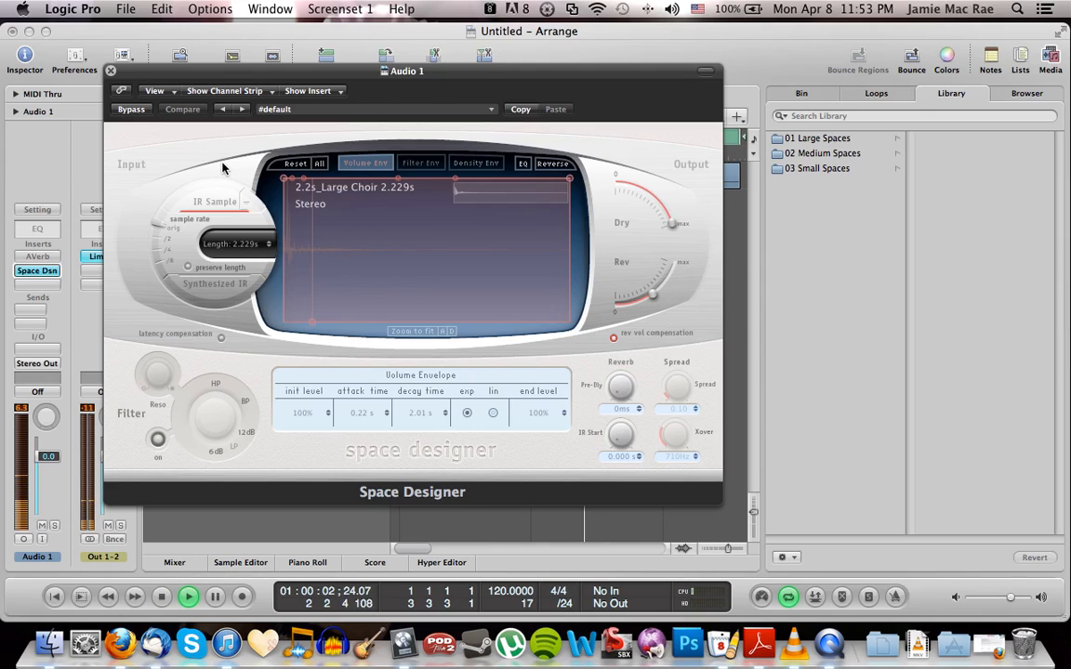
{"action": "key", "text": "Return"}
{"action": "key", "text": "space"}
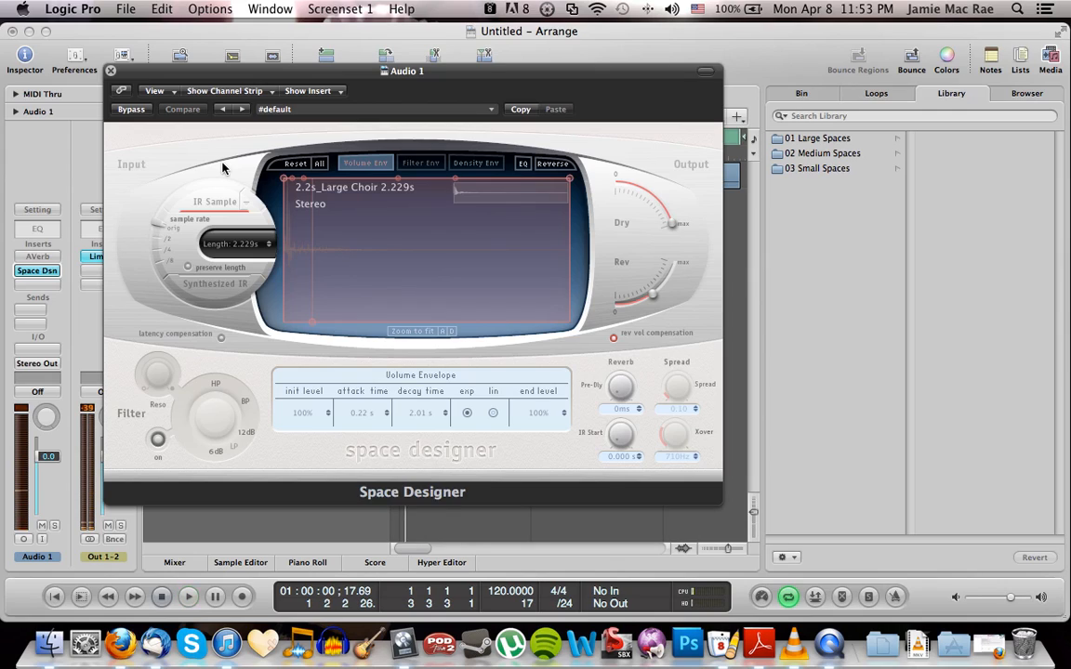
{"action": "key", "text": "space"}
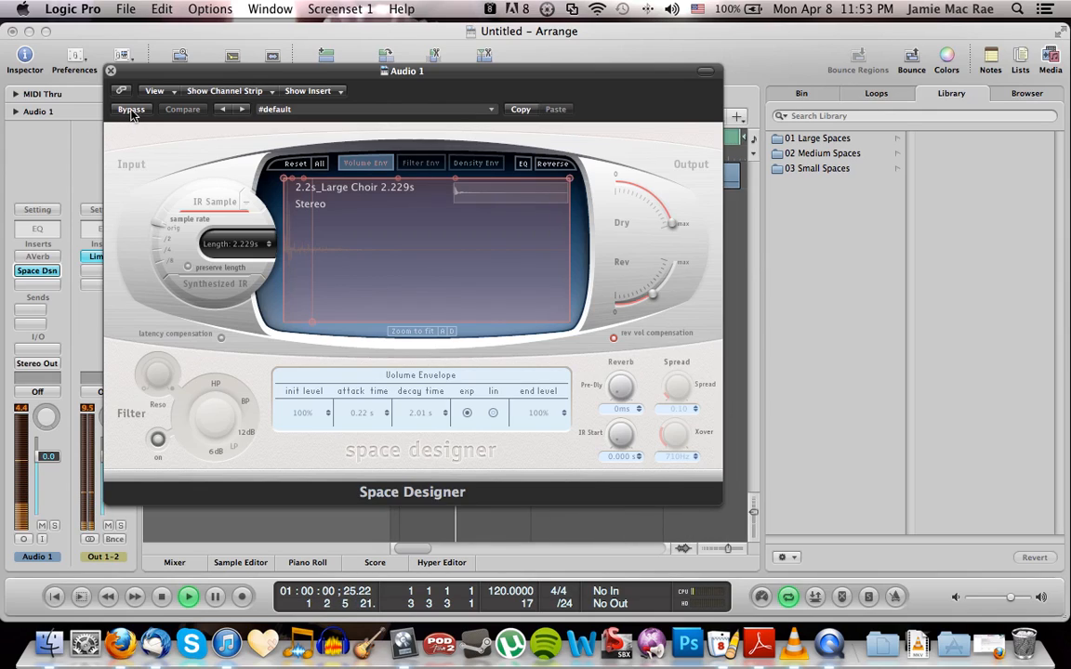
Bypass Space Designer and play the dry guitar loop for comparison
{"action": "left_click_drag", "start_coordinate": [307, 79], "coordinate": [382, 62]}
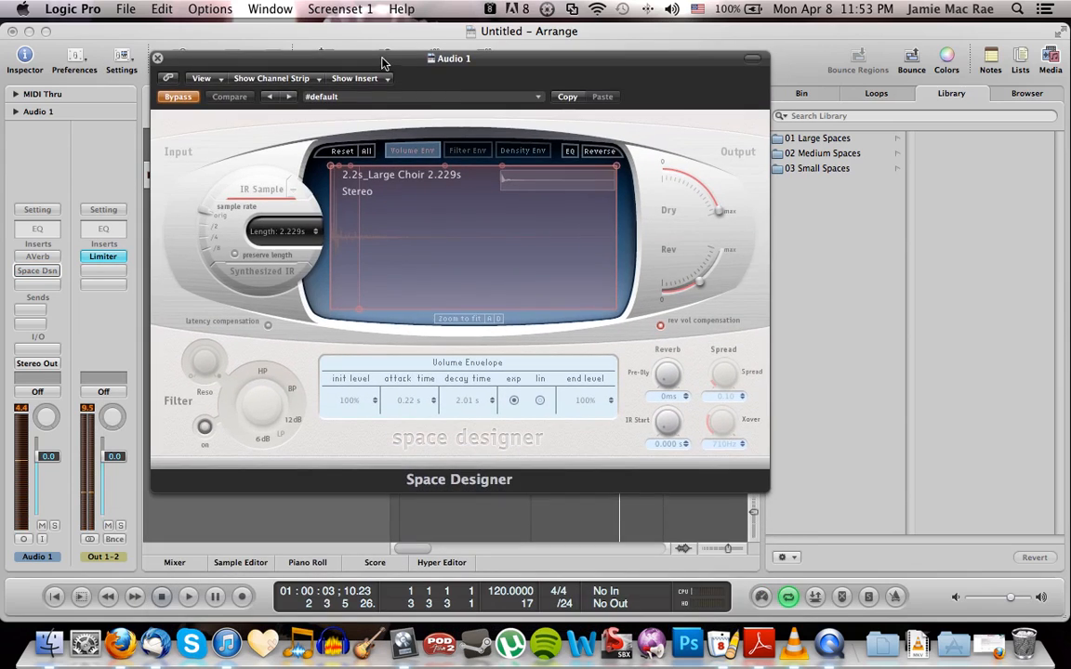
{"action": "key", "text": "space"}
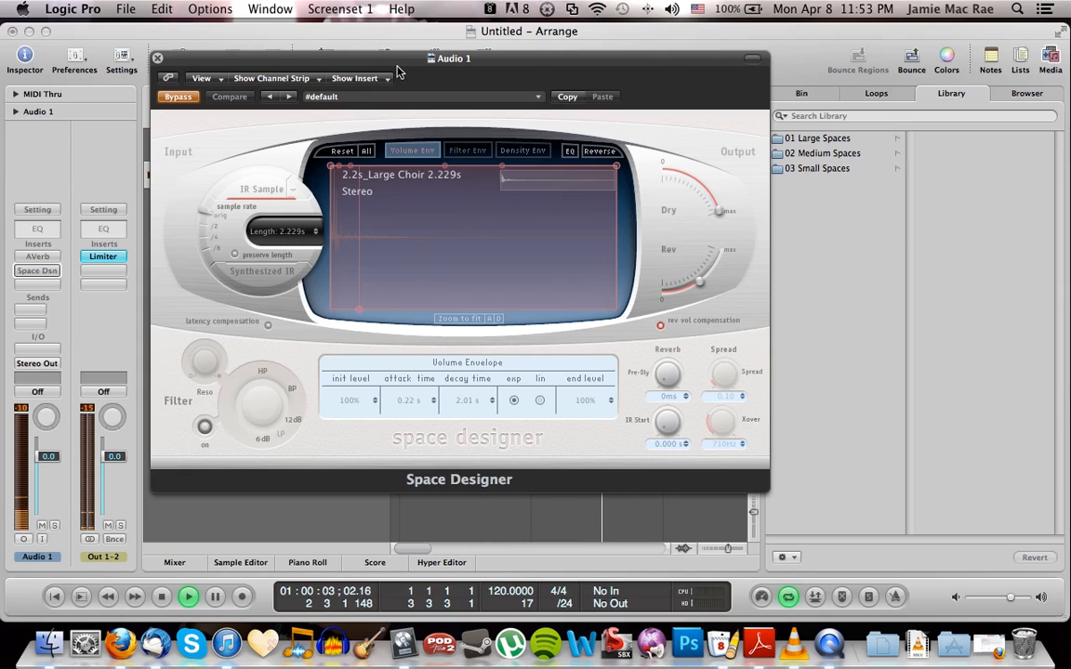
{"action": "key", "text": "space"}
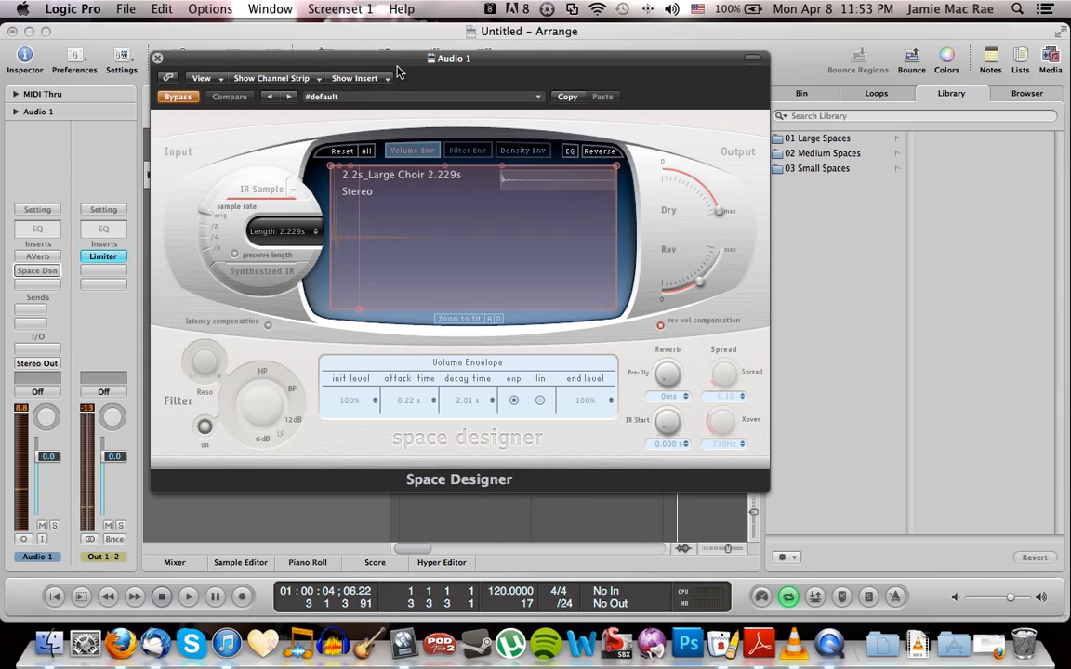
Load the impulse response 0.3s_Jazz Guitar.SDIR from Small Spaces, Rooms into Space Designer
{"action": "left_click", "coordinate": [279, 189]}
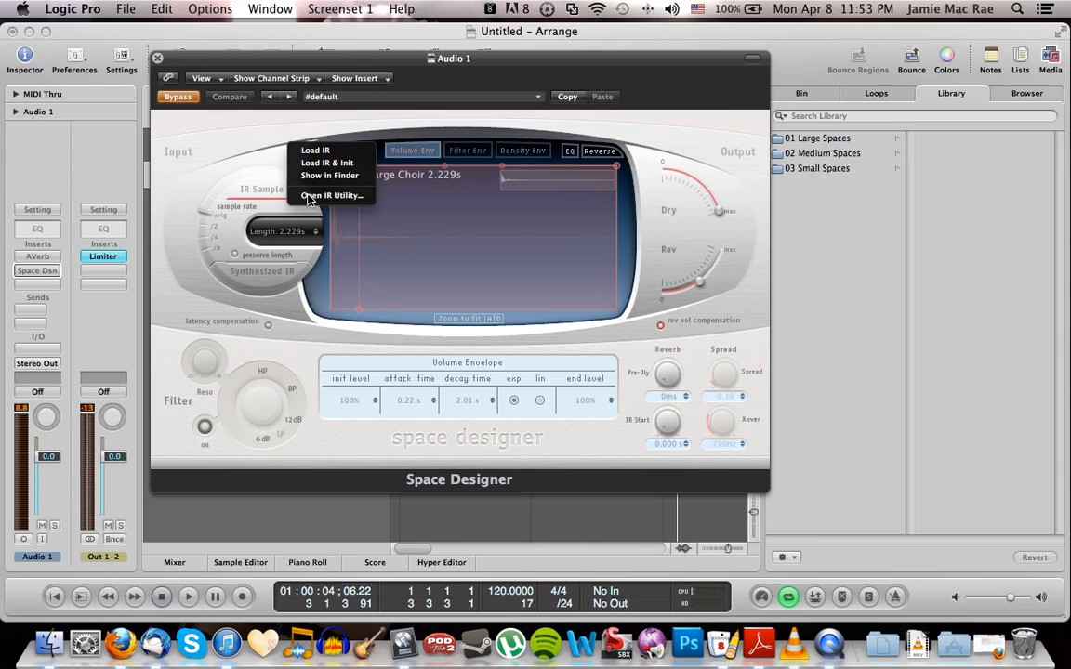
{"action": "left_click", "coordinate": [298, 154]}
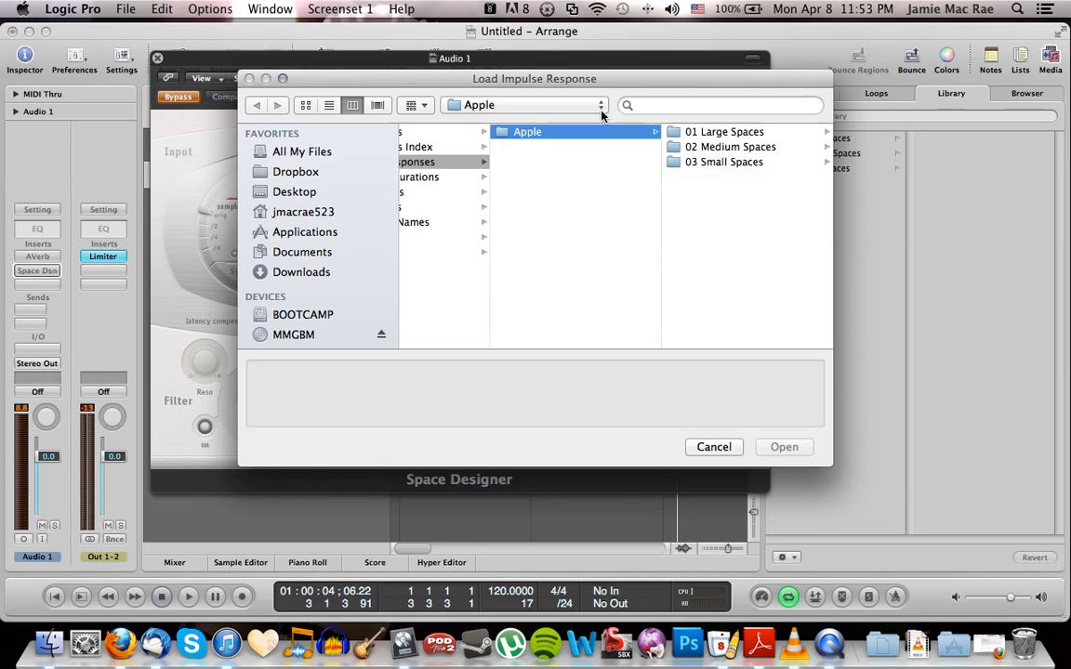
{"action": "left_click", "coordinate": [724, 163]}
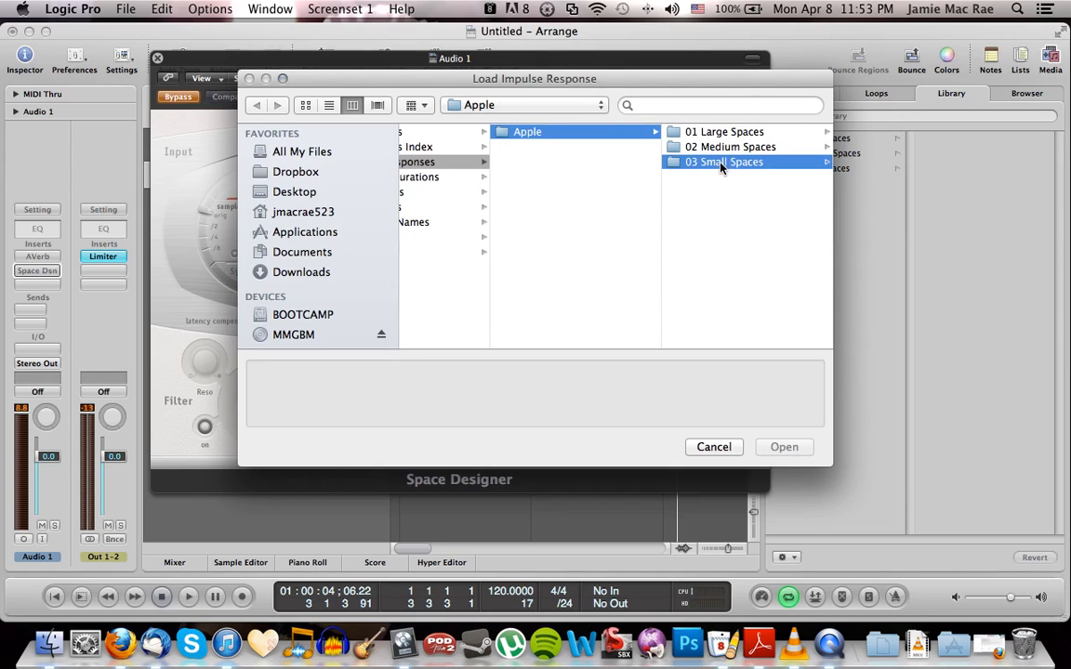
{"action": "left_click", "coordinate": [761, 136]}
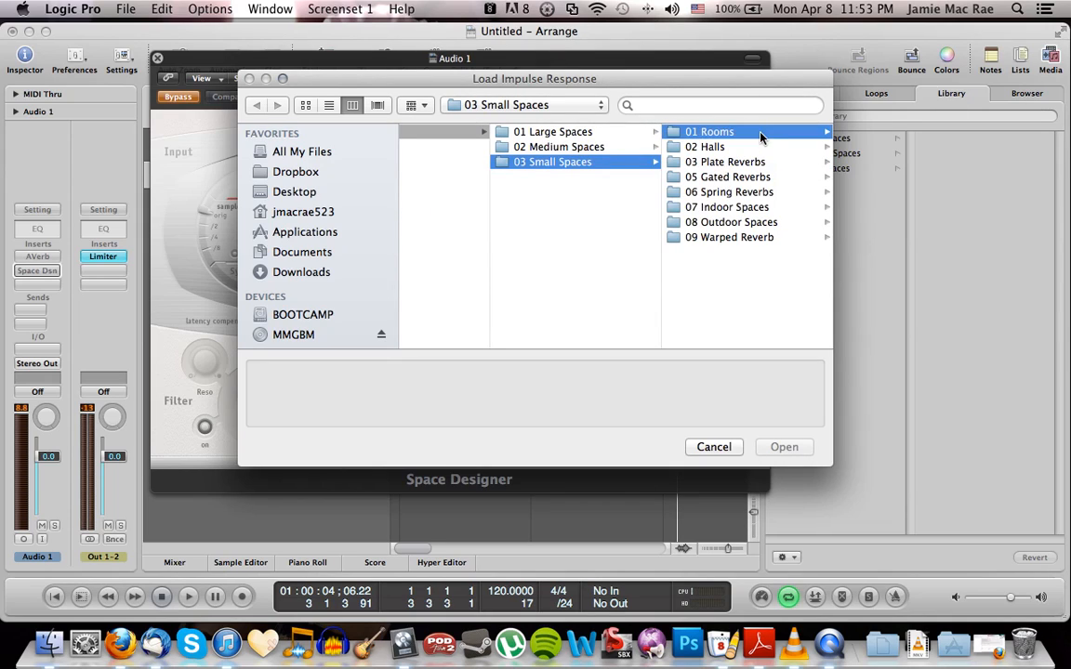
{"action": "left_click", "coordinate": [765, 191]}
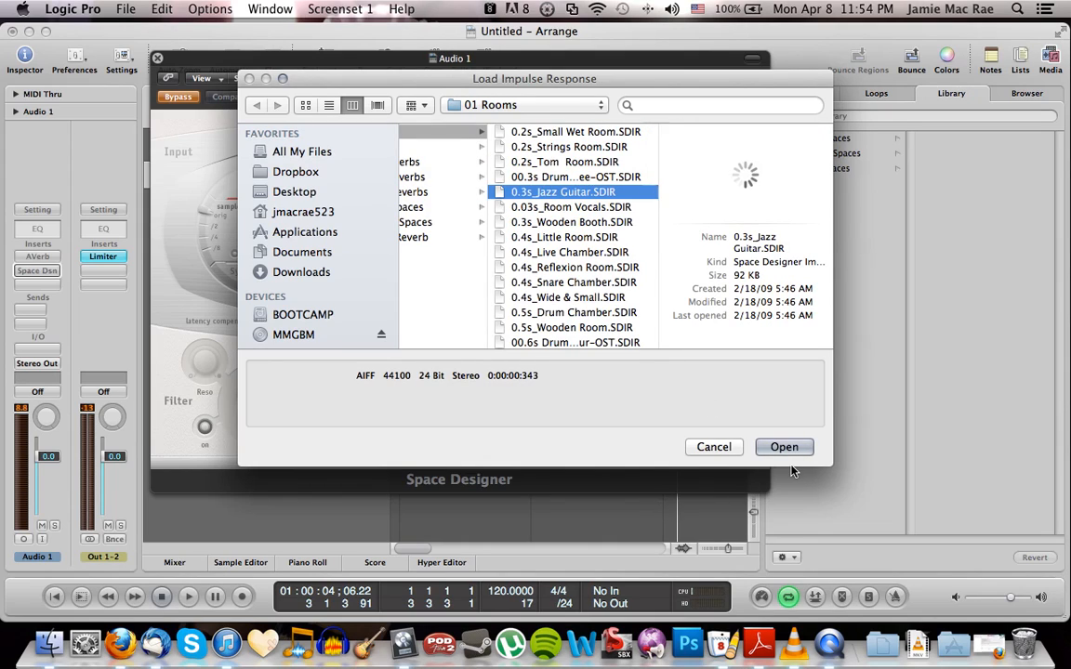
{"action": "left_click", "coordinate": [784, 447]}
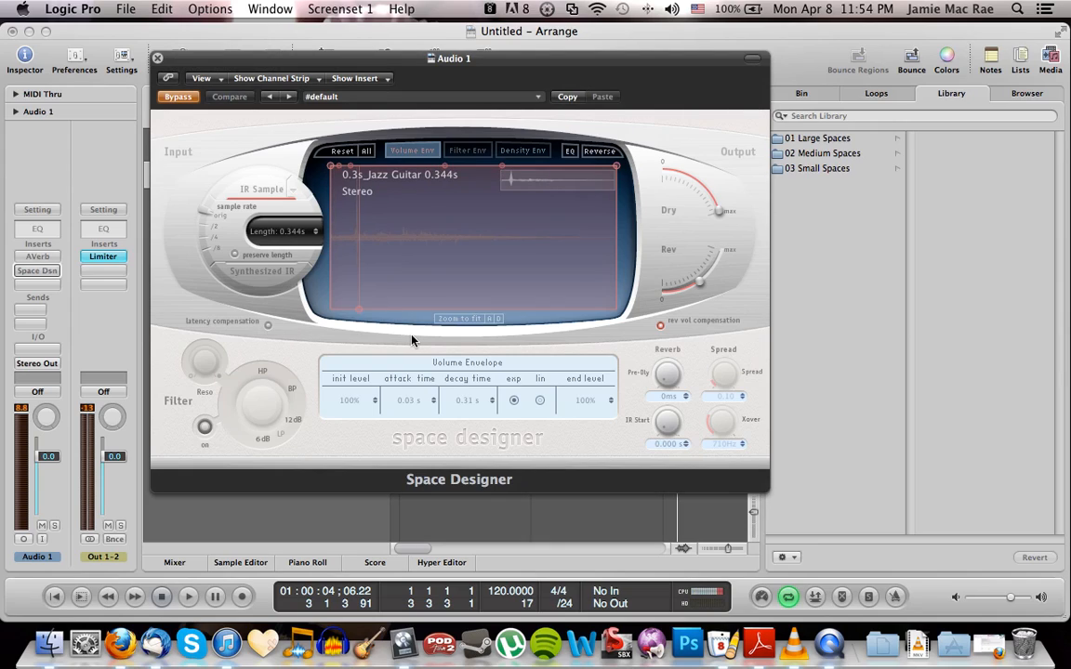
Play the guitar loop with the Jazz Guitar impulse response loaded and close the Space Designer window
{"action": "key", "text": "space"}
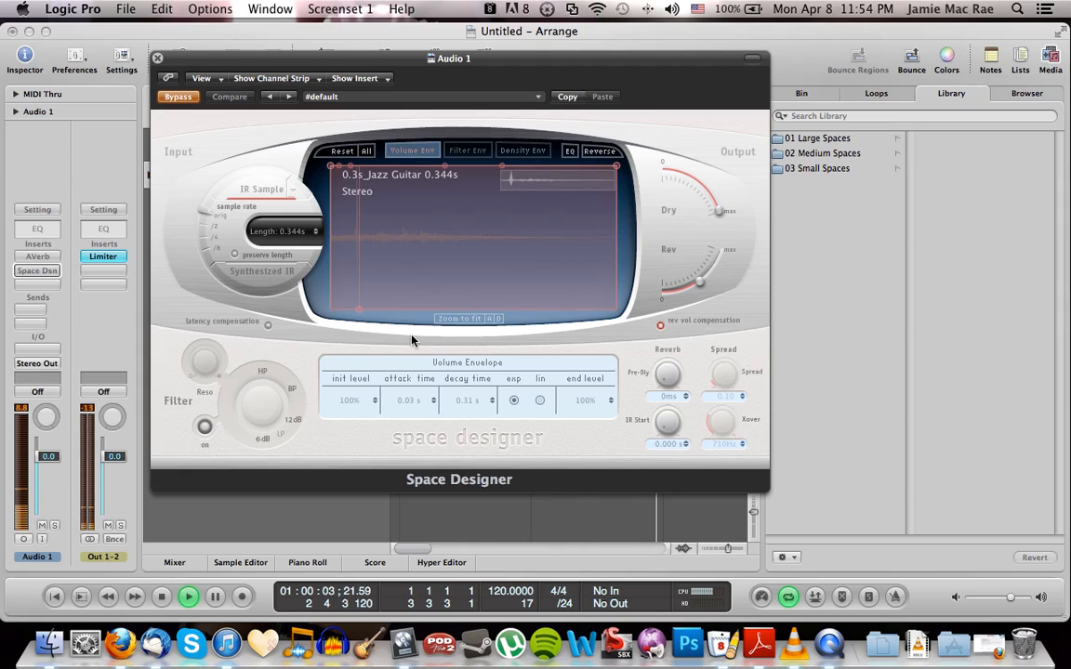
{"action": "key", "text": "space"}
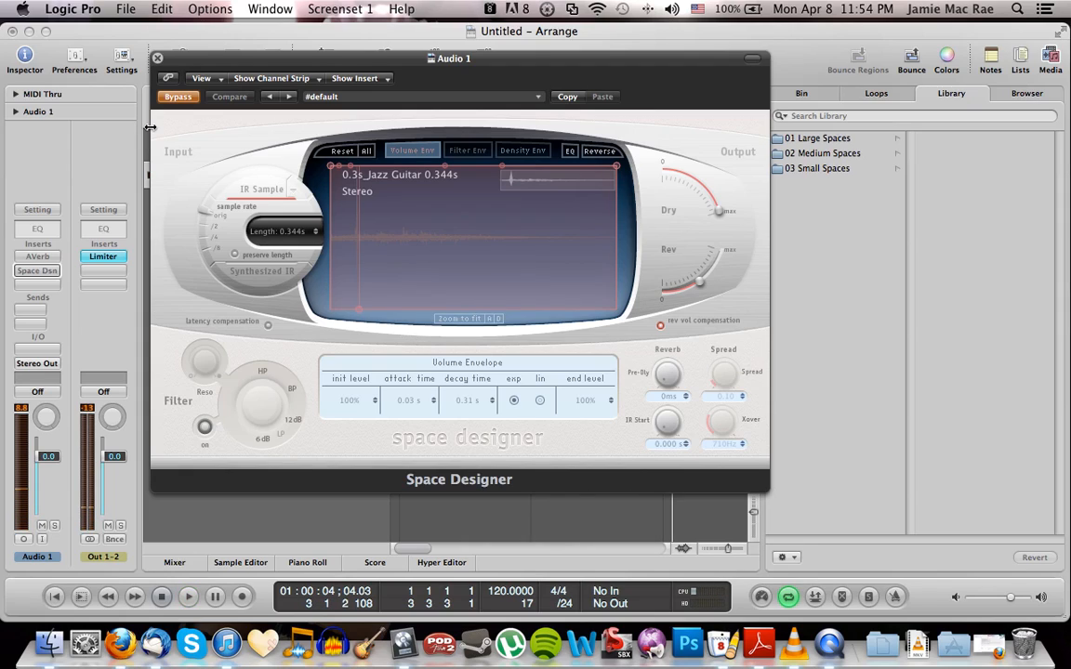
{"action": "left_click", "coordinate": [157, 58]}
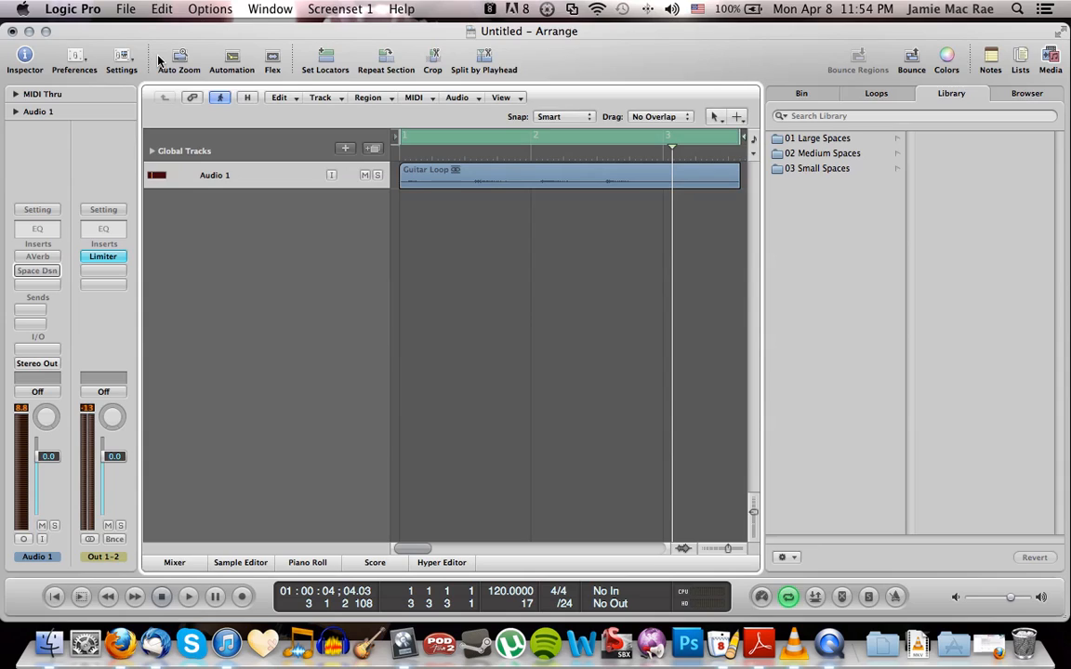